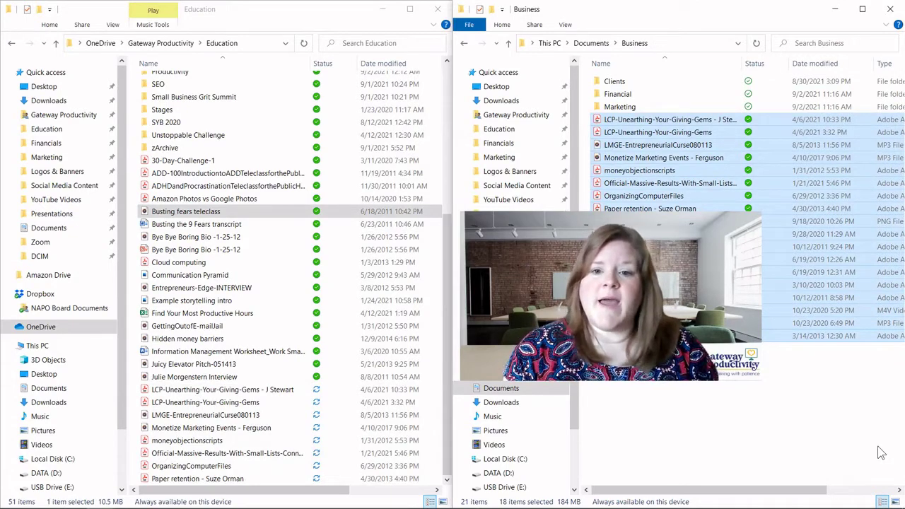
# Select the 13 Education files from GettingOutofE-mailJail through Paper retention and drag them into Business
pyautogui.click(870, 377)
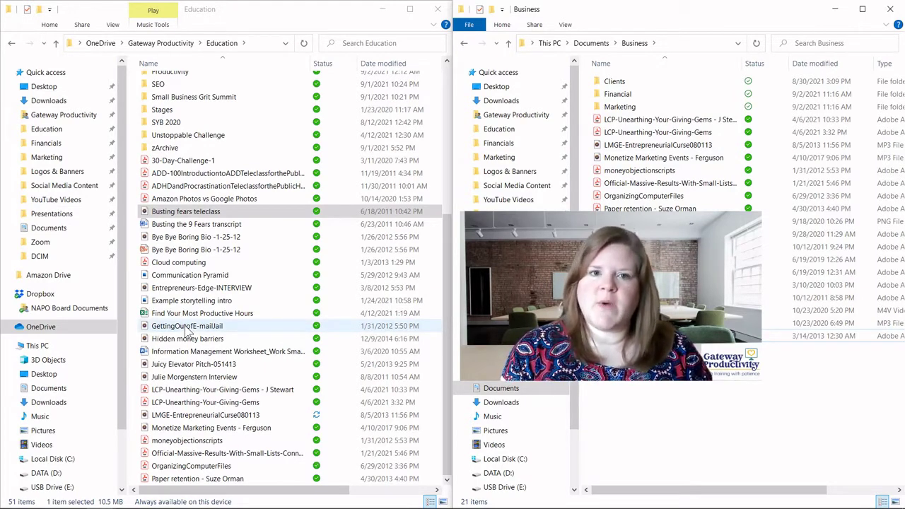
pyautogui.click(187, 329)
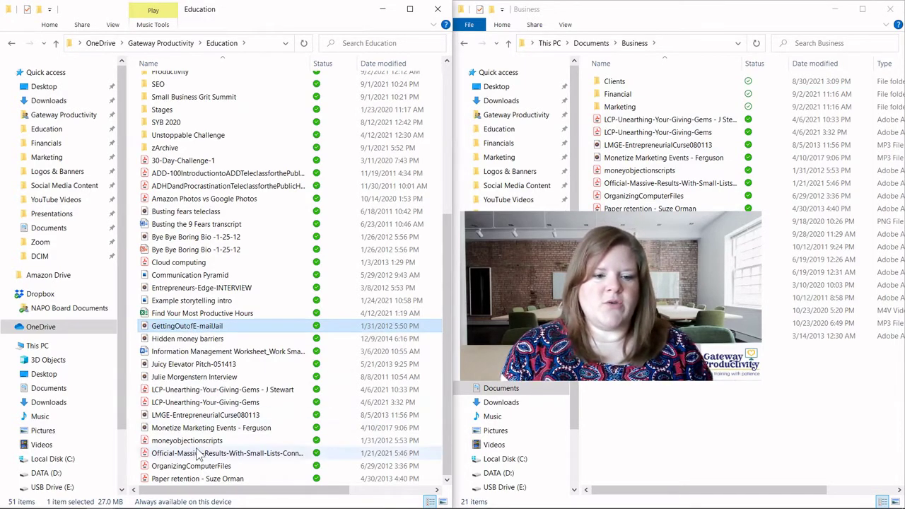
pyautogui.keyDown('shift'); pyautogui.click(176, 480); pyautogui.keyUp('shift')
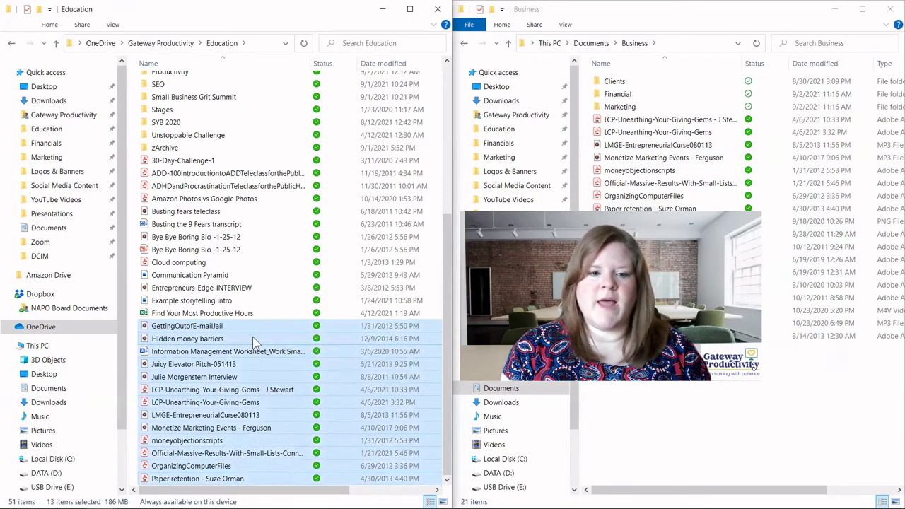
pyautogui.moveTo(272, 335); pyautogui.dragTo(724, 179)
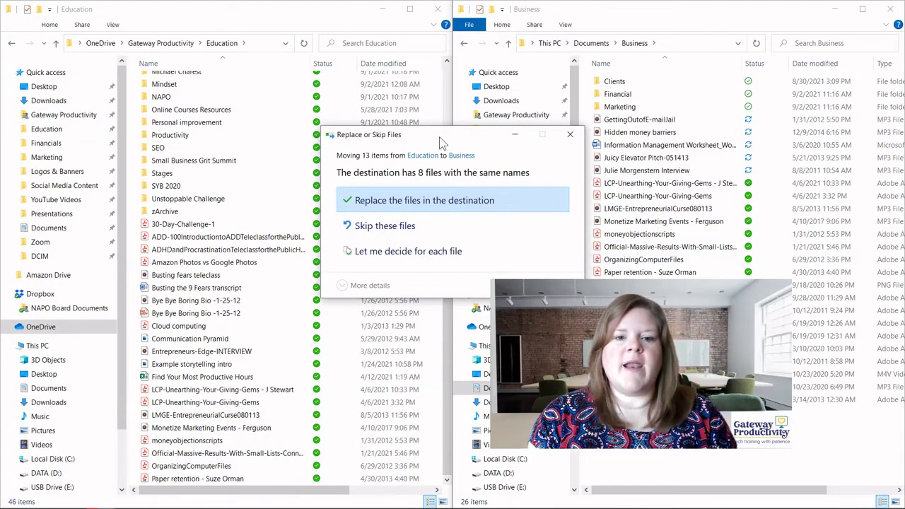
pyautogui.click(892, 86)
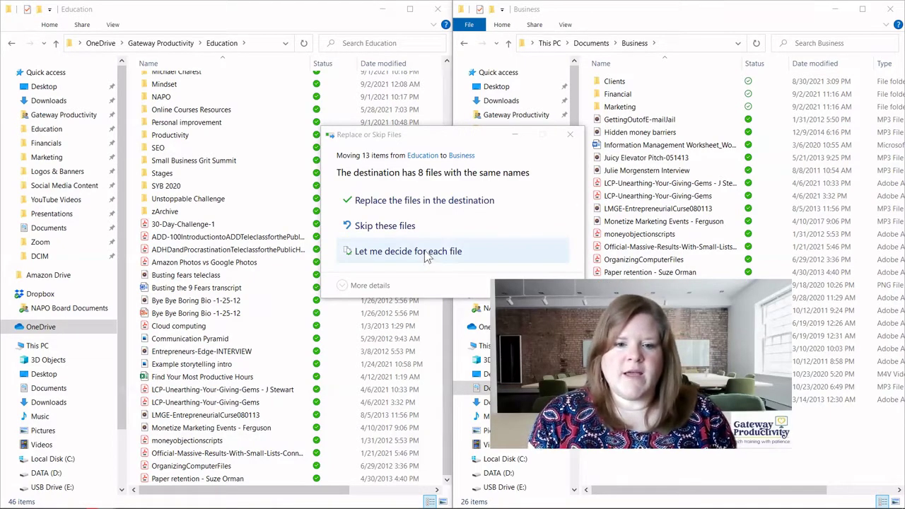
# Choose 'Let me decide for each file' and scroll through the 8 file conflicts
pyautogui.click(426, 257)
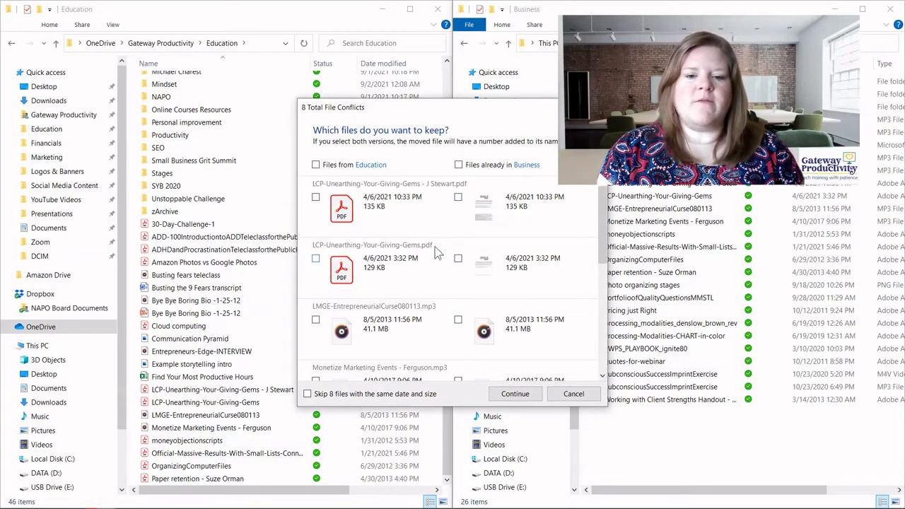
pyautogui.scroll(-6, 604, 253)
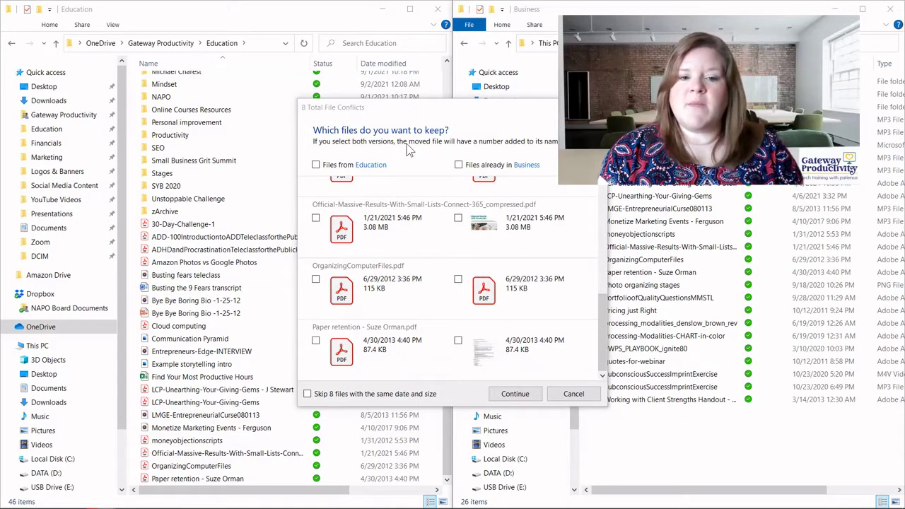
# Tick the Education copies of OrganizingComputerFiles, Monetize Marketing Events and LMGE-EntrepreneurialCurse080113, then all Education files
pyautogui.click(315, 280)
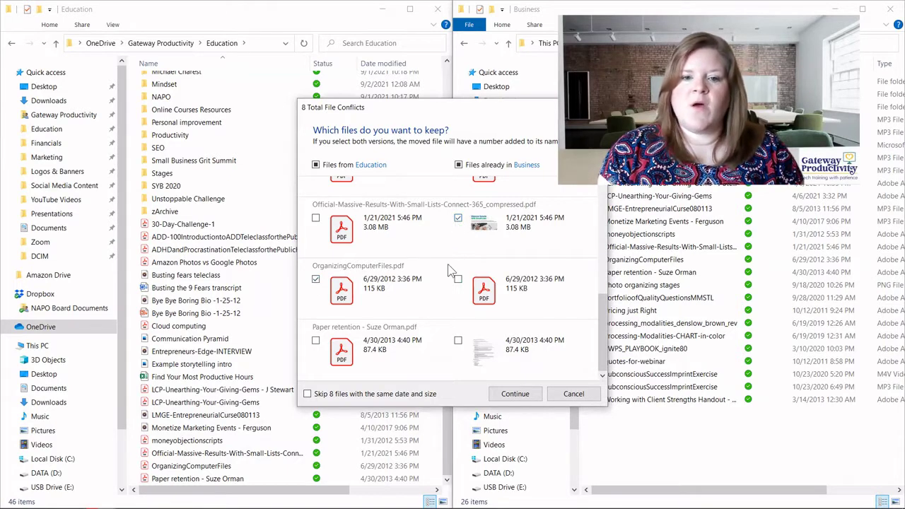
pyautogui.scroll(3, 447, 264)
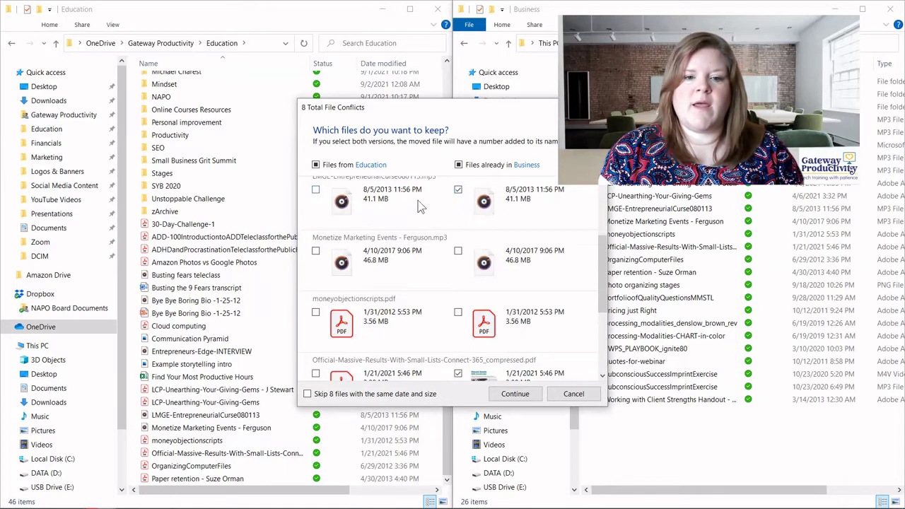
pyautogui.click(316, 253)
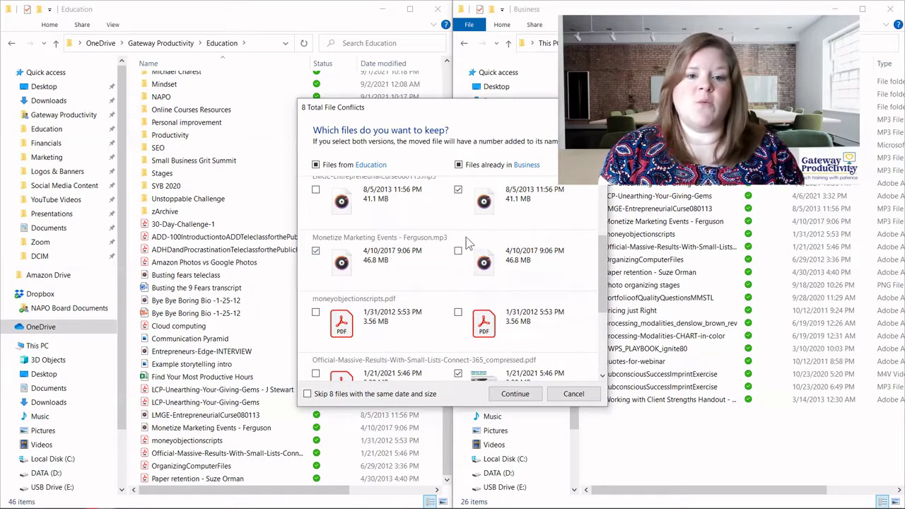
pyautogui.scroll(1, 469, 241)
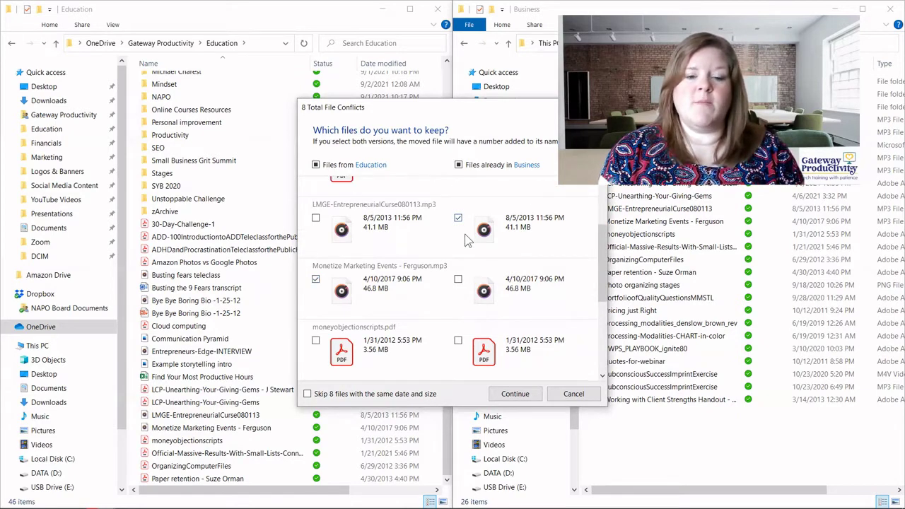
pyautogui.click(316, 219)
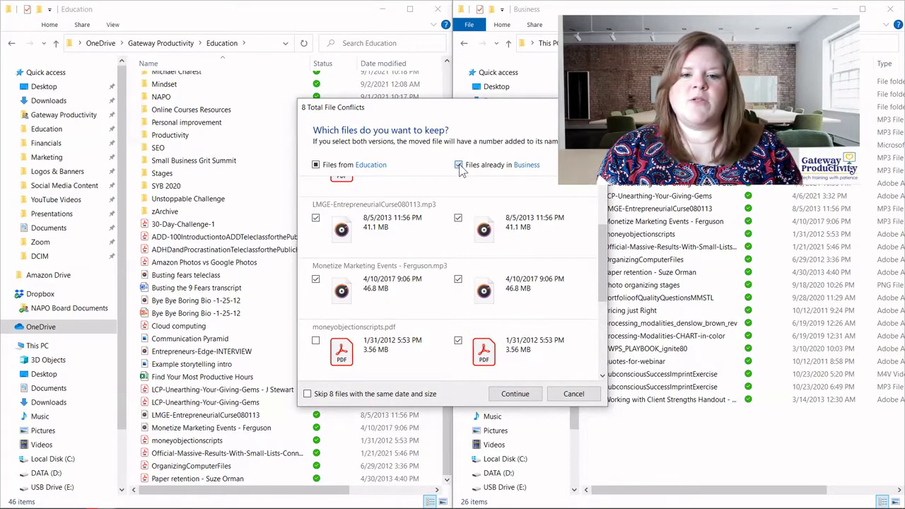
pyautogui.click(316, 165)
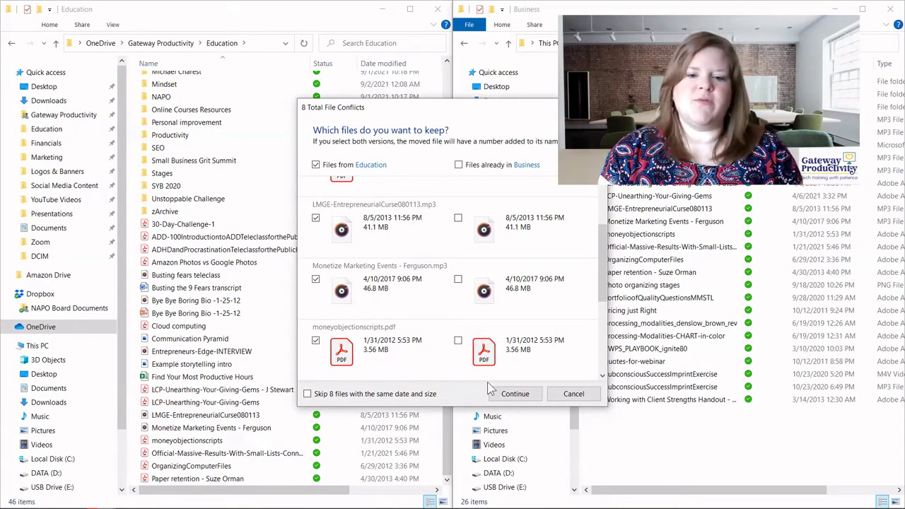
# Continue the move so the 13 files land in Business, which now holds 26 items
pyautogui.click(514, 394)
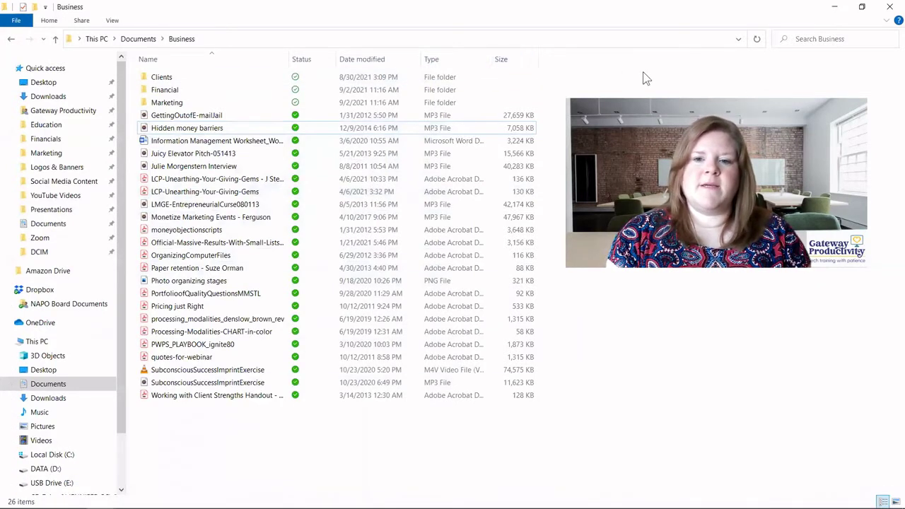
pyautogui.click(814, 39)
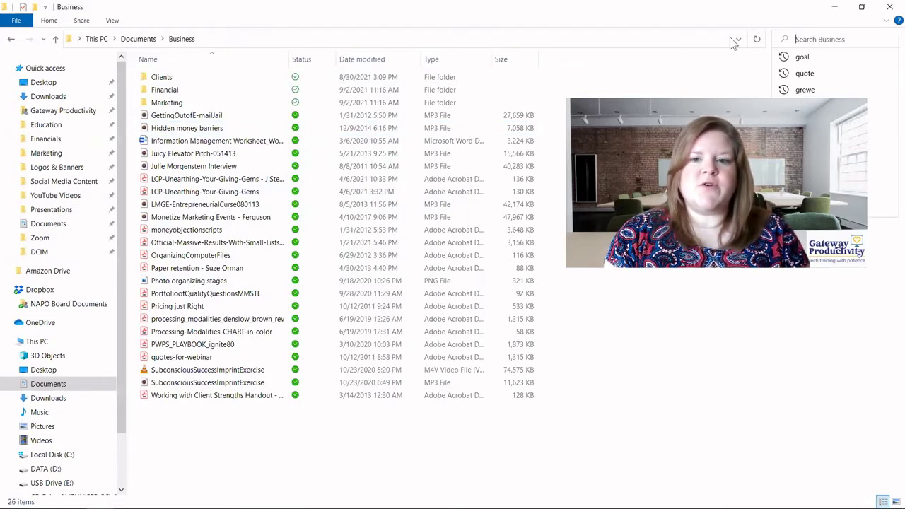
pyautogui.click(656, 395)
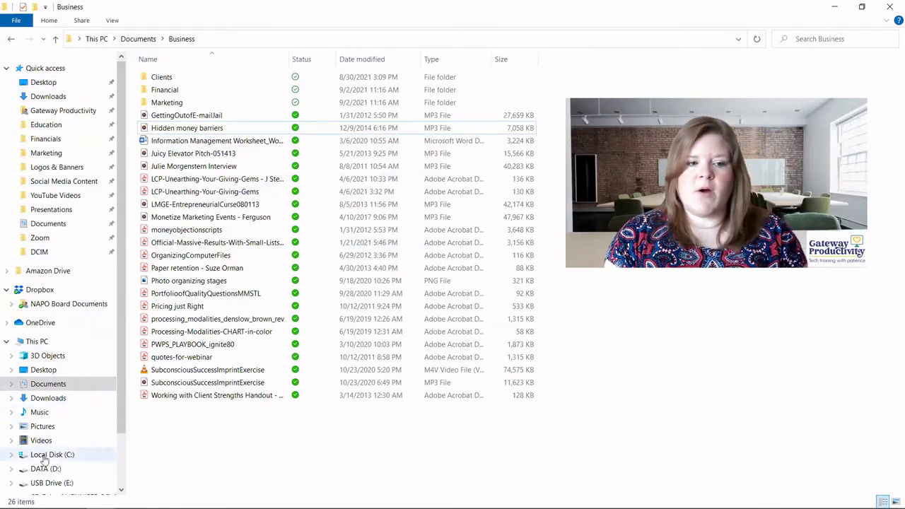
pyautogui.click(6, 343)
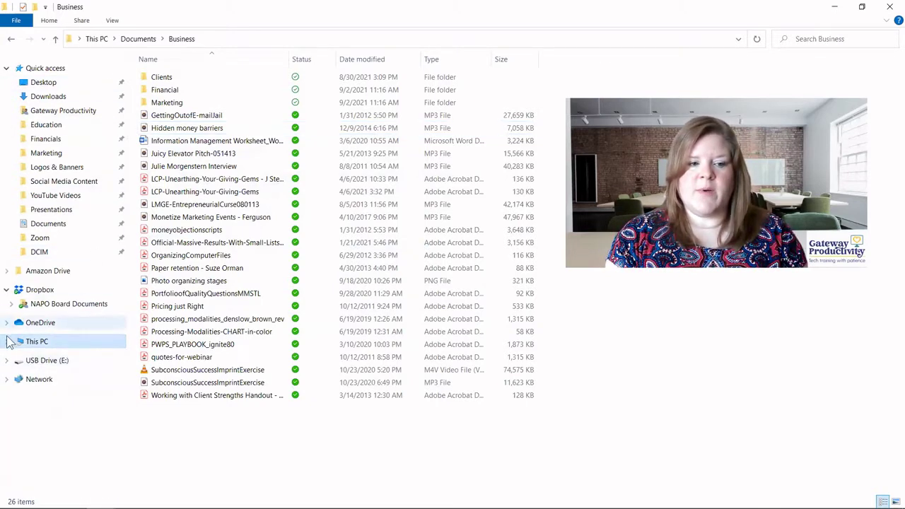
pyautogui.click(6, 343)
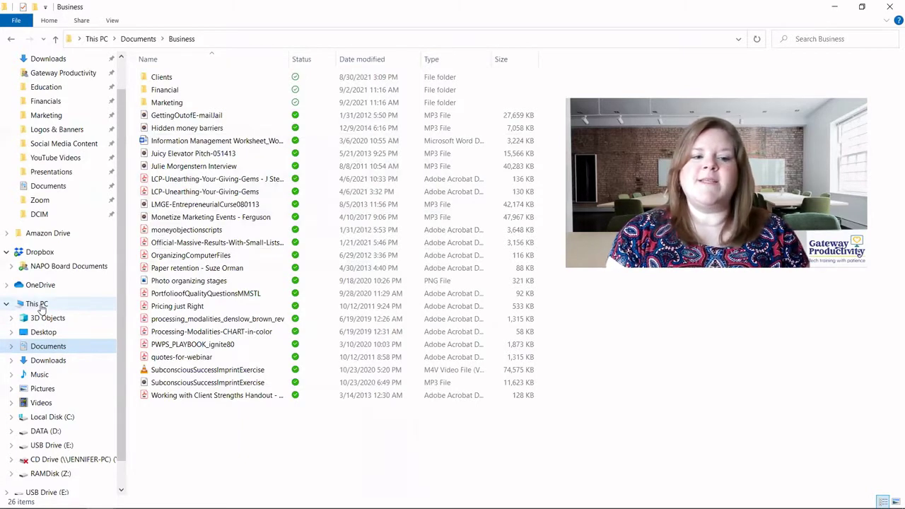
pyautogui.click(807, 40)
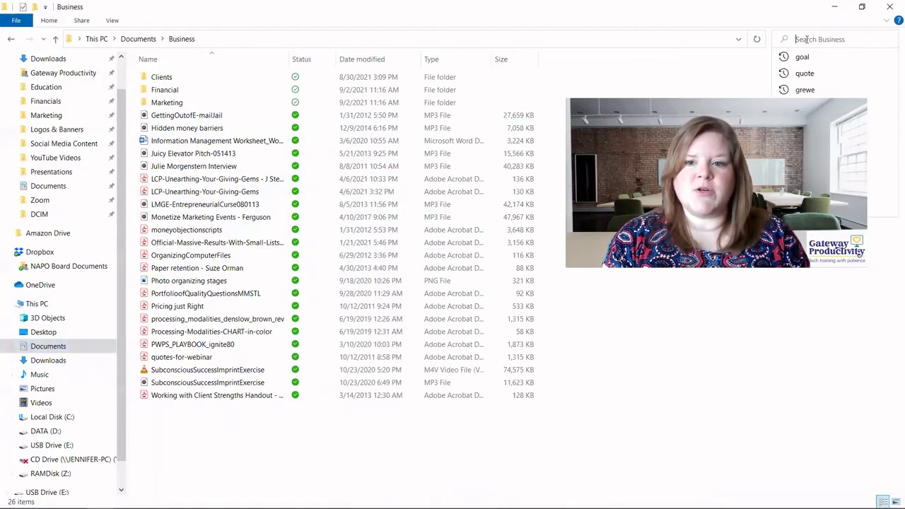
pyautogui.click(655, 75)
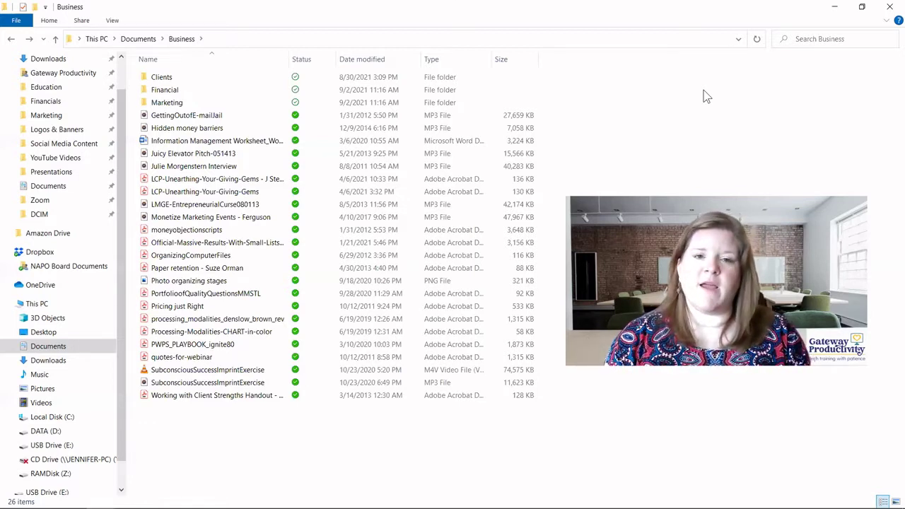
pyautogui.click(824, 39)
pyautogui.write('"h')
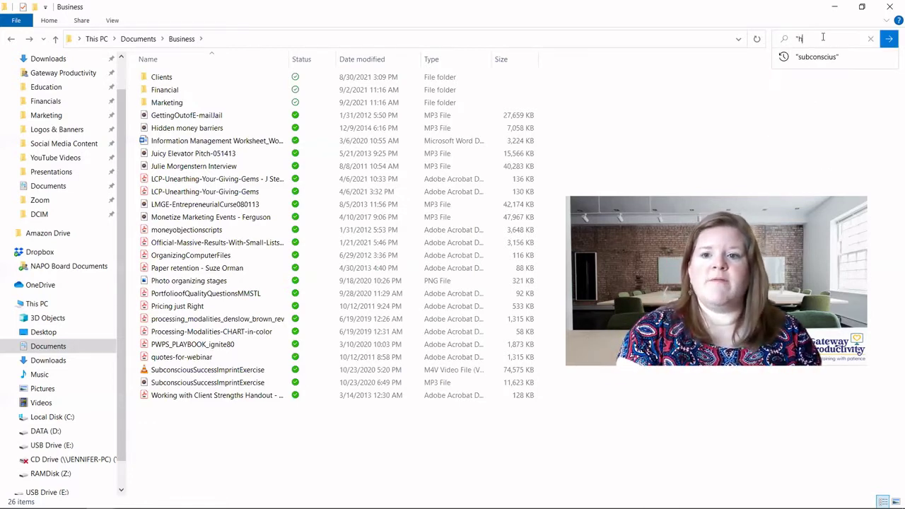
pyautogui.write('arvey invoice"')
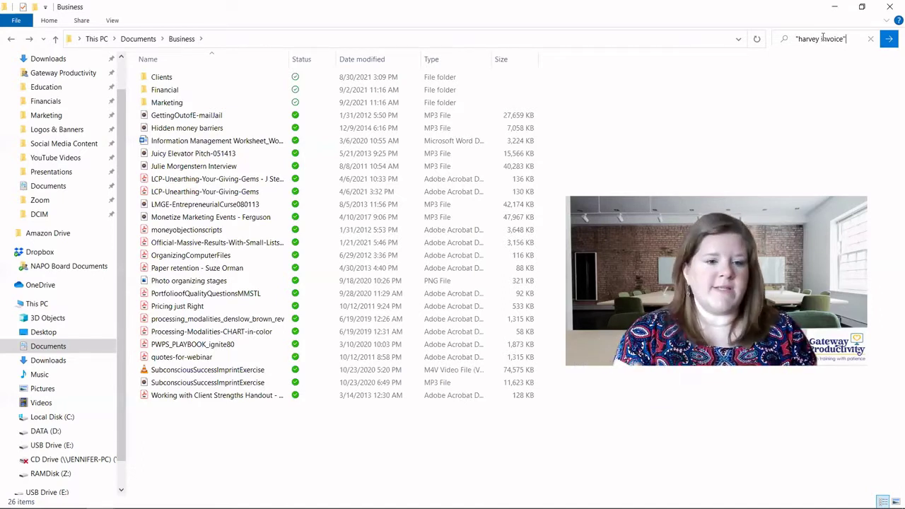
pyautogui.press('BackSpace')
pyautogui.press('BackSpace')
pyautogui.press('BackSpace')
pyautogui.press('BackSpace')
pyautogui.press('BackSpace')
pyautogui.press('BackSpace')
pyautogui.press('BackSpace')
pyautogui.press('BackSpace')
pyautogui.press('BackSpace')
pyautogui.press('BackSpace')
pyautogui.press('BackSpace')
pyautogui.press('BackSpace')
pyautogui.press('BackSpace')
pyautogui.press('BackSpace')
pyautogui.press('BackSpace')
pyautogui.press('BackSpace')
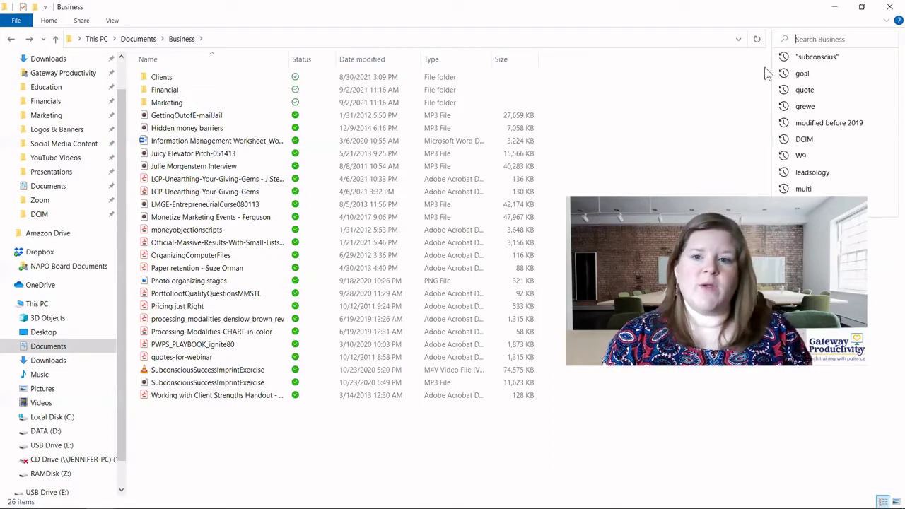
pyautogui.click(733, 110)
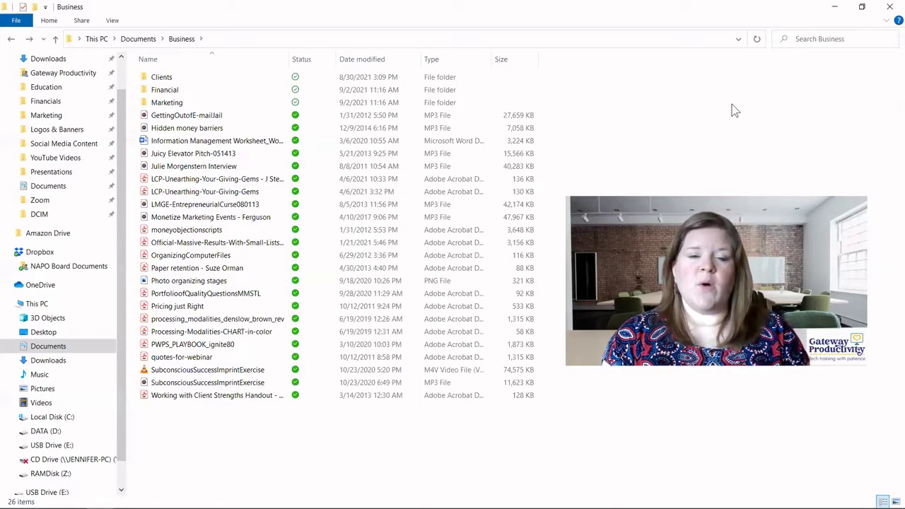
# Search the Business folder for 'subconscious'
pyautogui.click(816, 39)
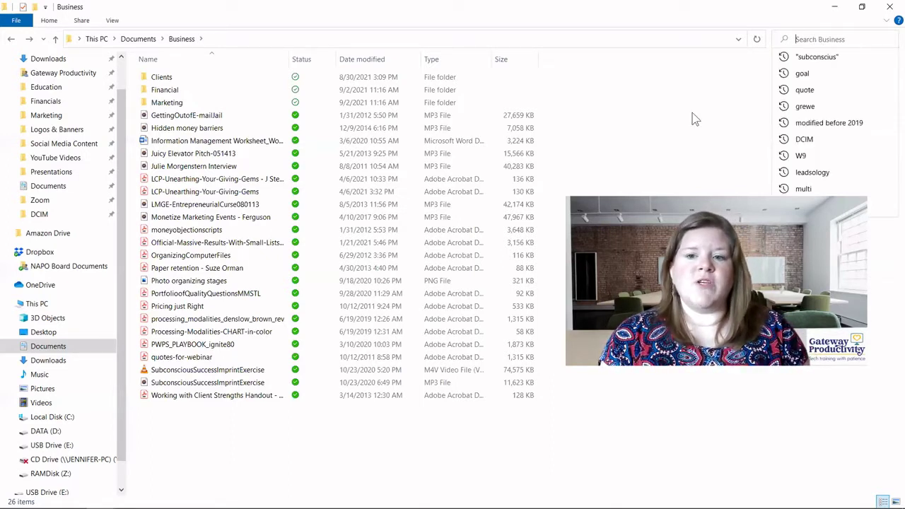
pyautogui.write('sub')
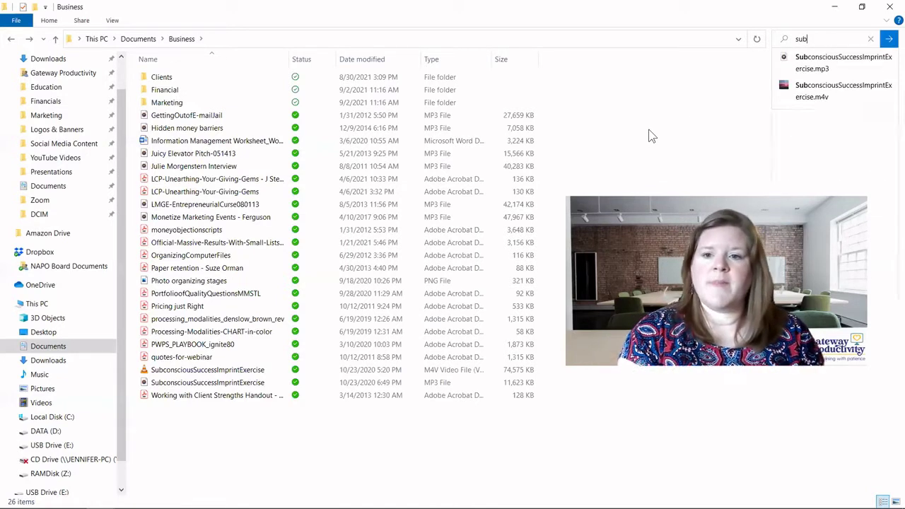
pyautogui.write('conscious')
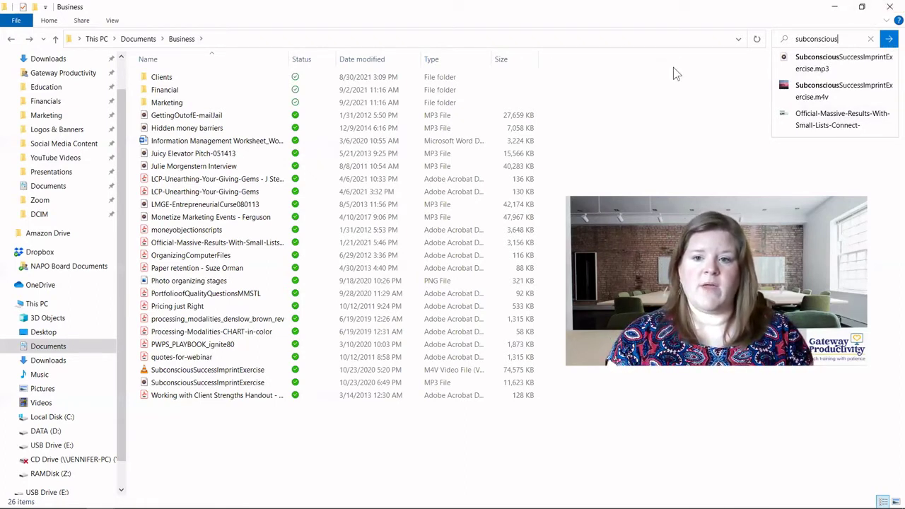
pyautogui.press('Return')
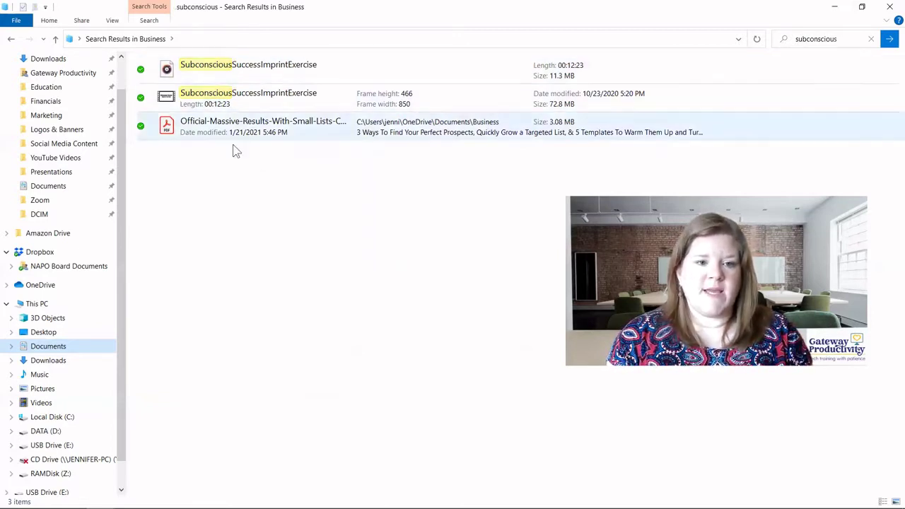
# Select the first SubconsciousSuccessImprintExercise result and bring up its context menu, then dismiss it
pyautogui.click(203, 68)
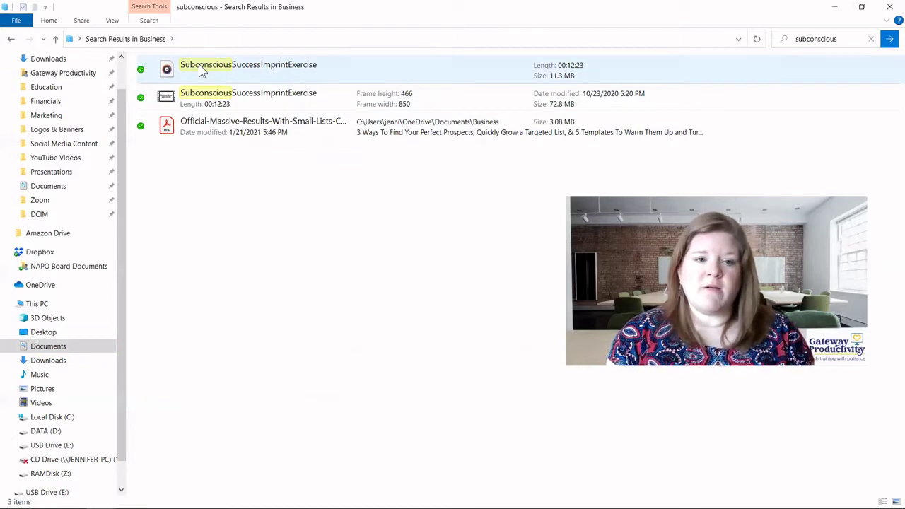
pyautogui.click(205, 70)
pyautogui.doubleClick(208, 67)
pyautogui.rightClick(208, 65)
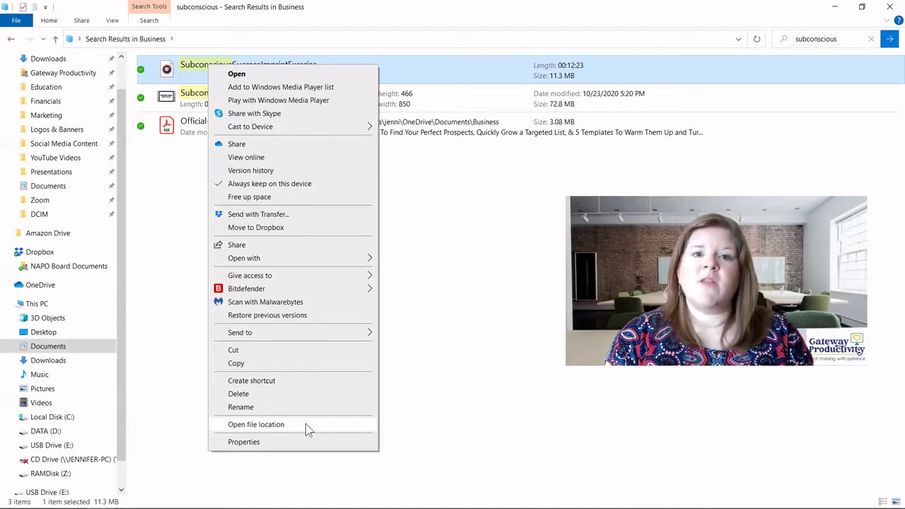
pyautogui.click(426, 198)
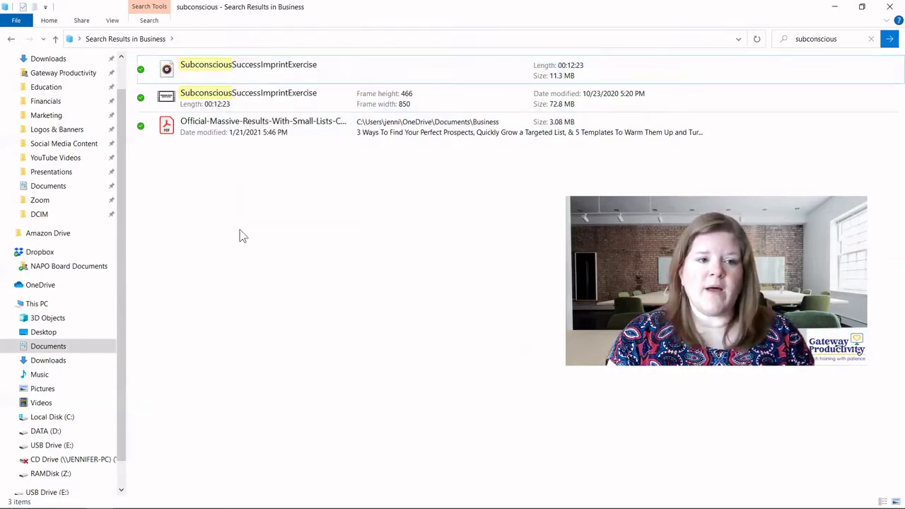
# Return to the full Business listing and sort by Date modified, then by Type
pyautogui.click(10, 40)
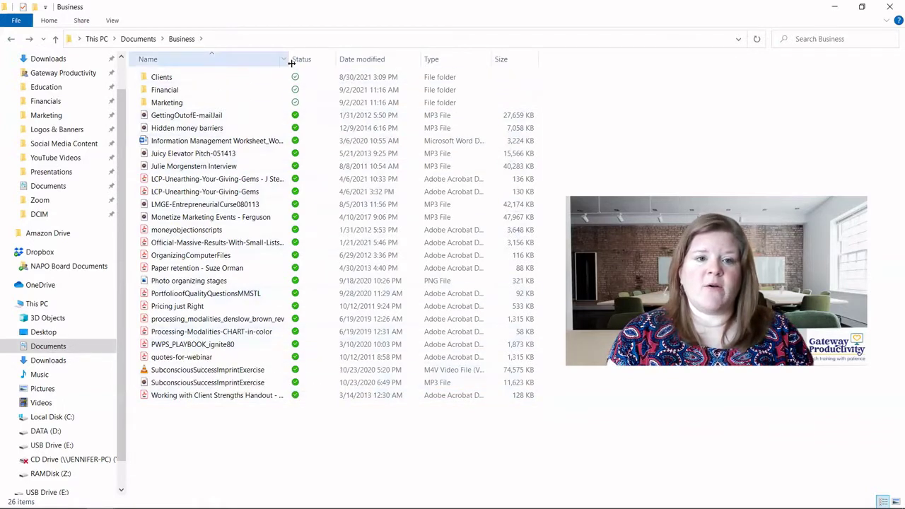
pyautogui.click(380, 62)
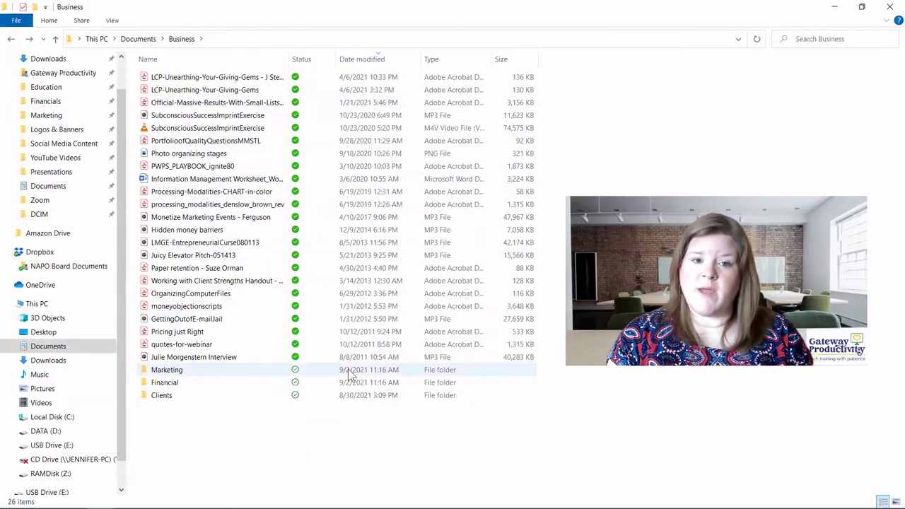
pyautogui.click(452, 59)
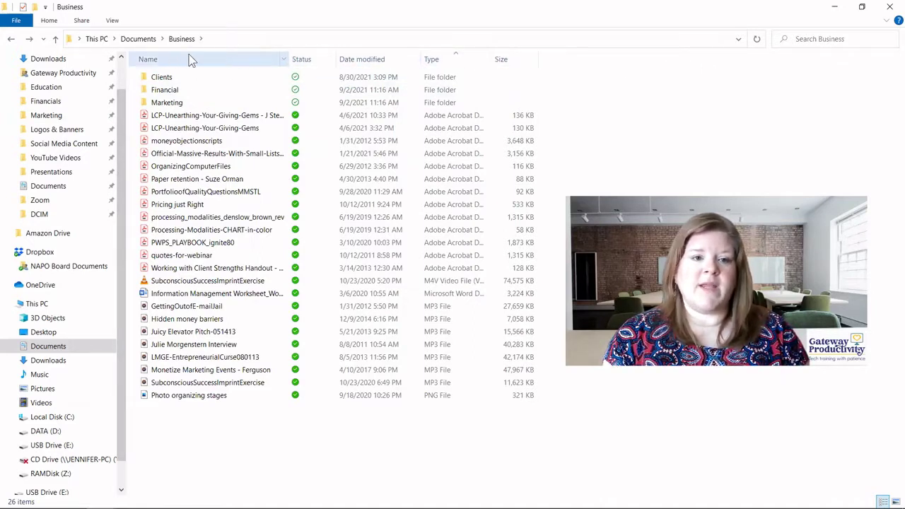
# Add a Date created column and sort the Business files by it, newest first
pyautogui.rightClick(210, 61)
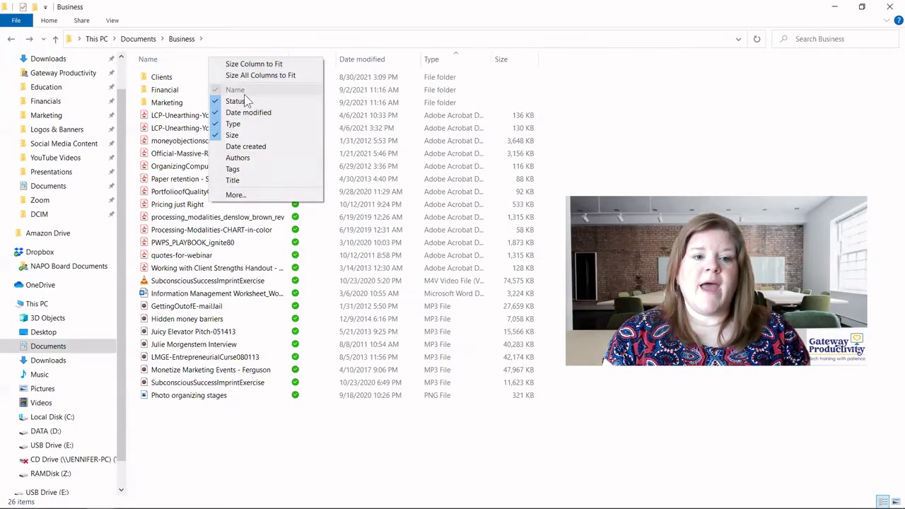
pyautogui.click(251, 147)
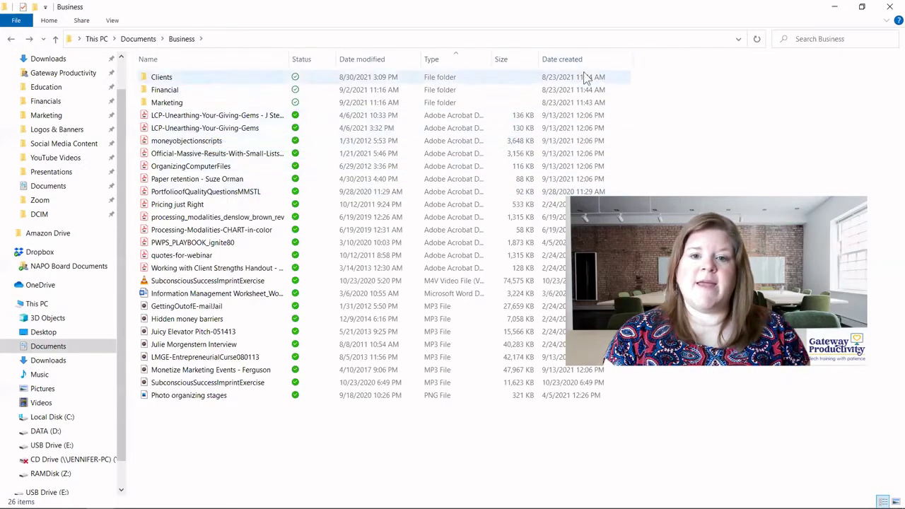
pyautogui.click(564, 62)
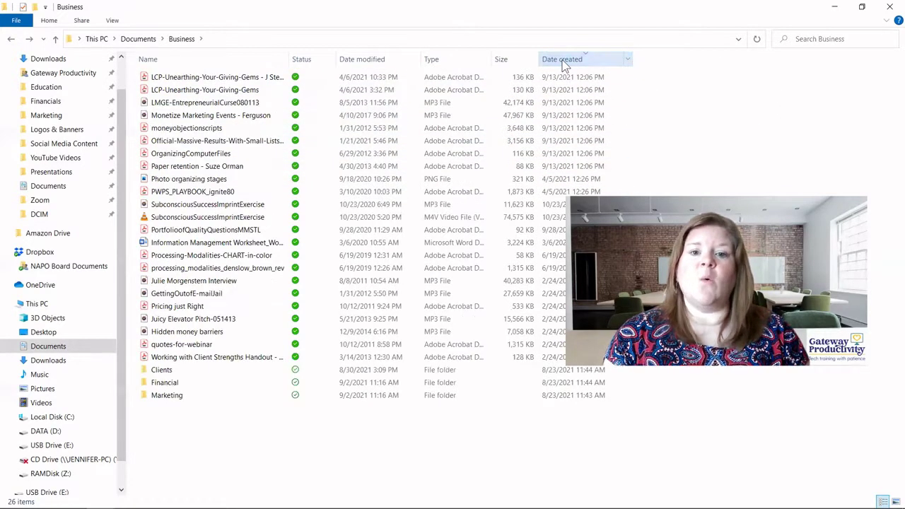
pyautogui.click(628, 61)
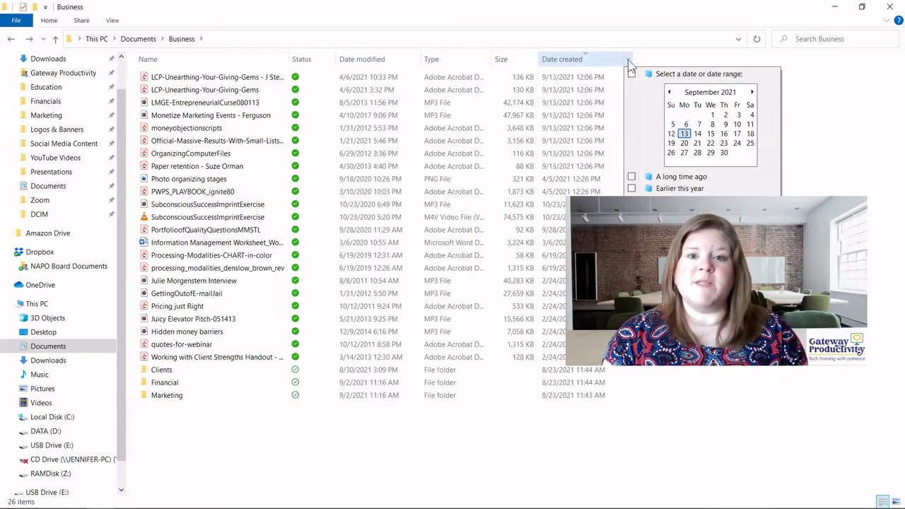
pyautogui.click(629, 60)
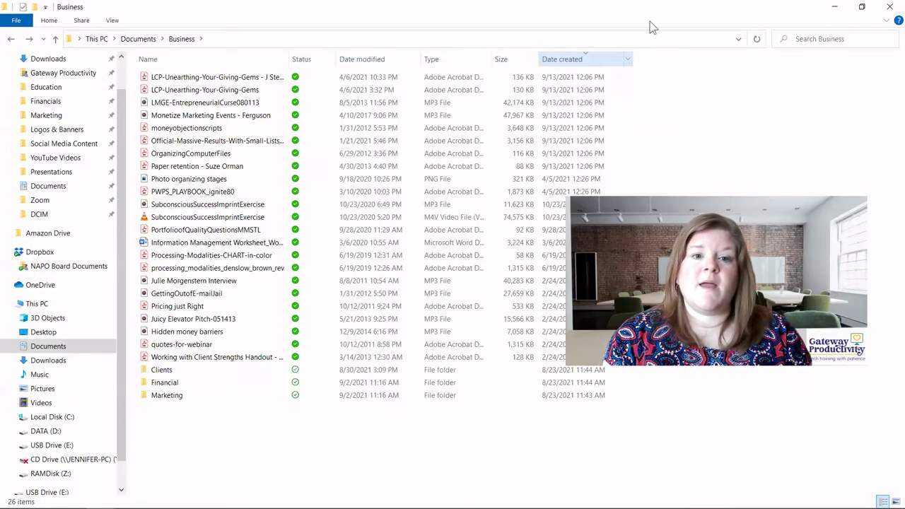